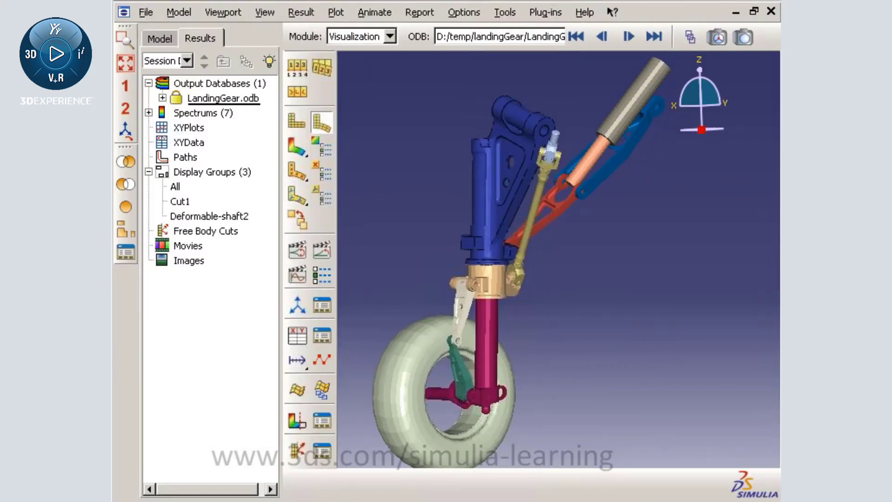
Step: Play the landing gear time-history animation
left_click(315, 253)
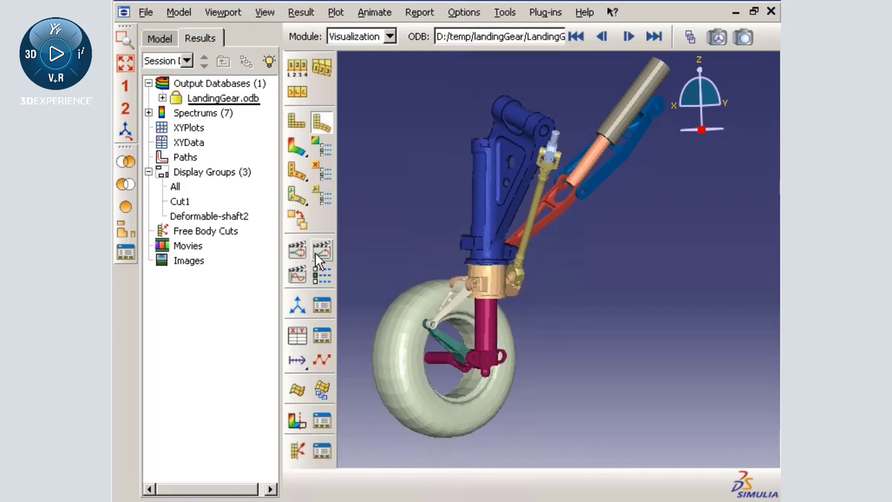
Step: Restart the animation and make the landing gear bodies translucent
left_click(314, 252)
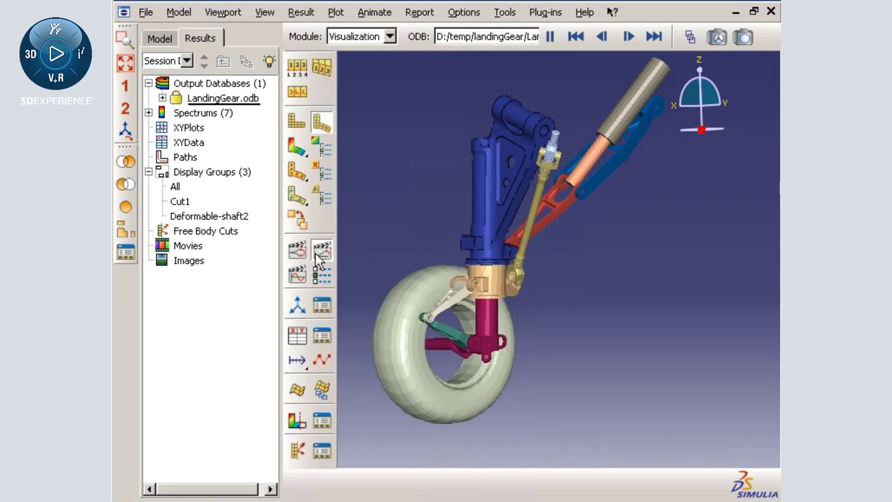
left_click(475, 16)
left_click(545, 191)
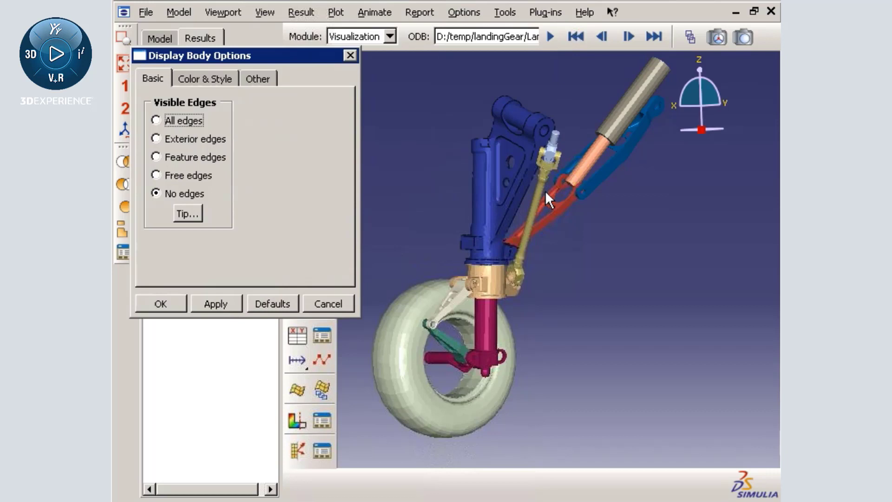
left_click(270, 80)
left_click(200, 119)
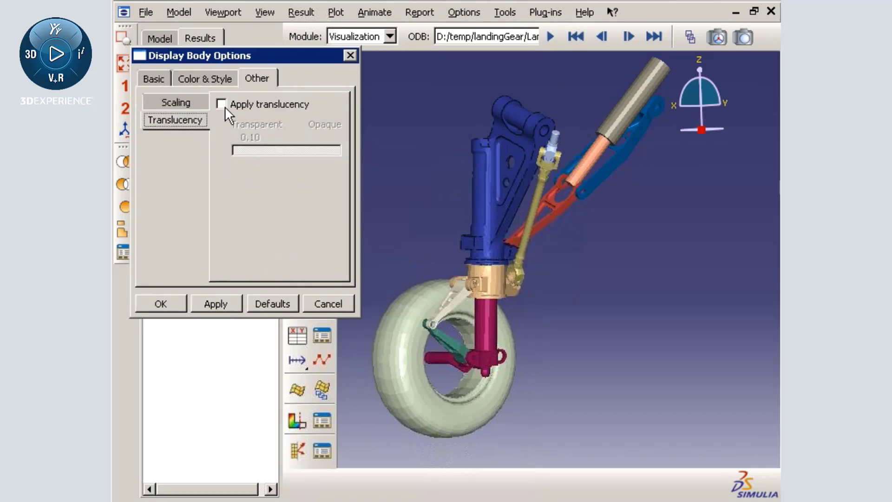
left_click(223, 105)
left_click(165, 302)
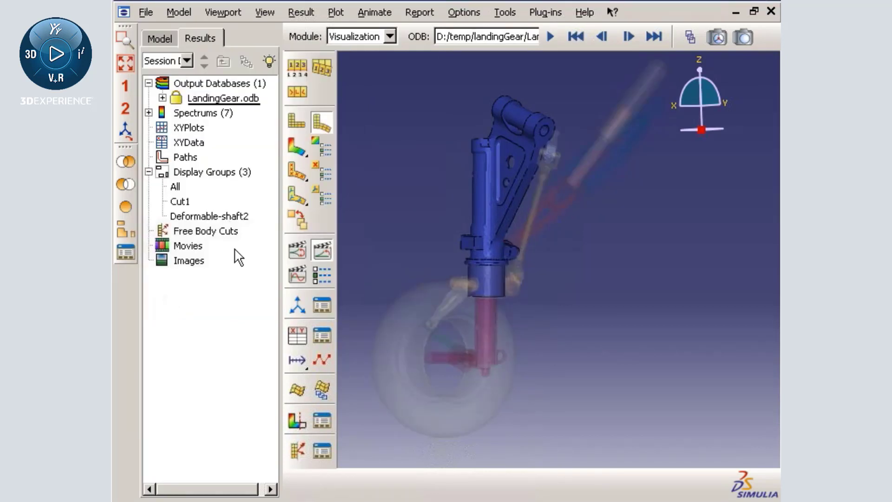
Step: Plot Mises contours, zoom onto the upper strut, and step from the first frame to the next
left_click(301, 145)
left_click(125, 38)
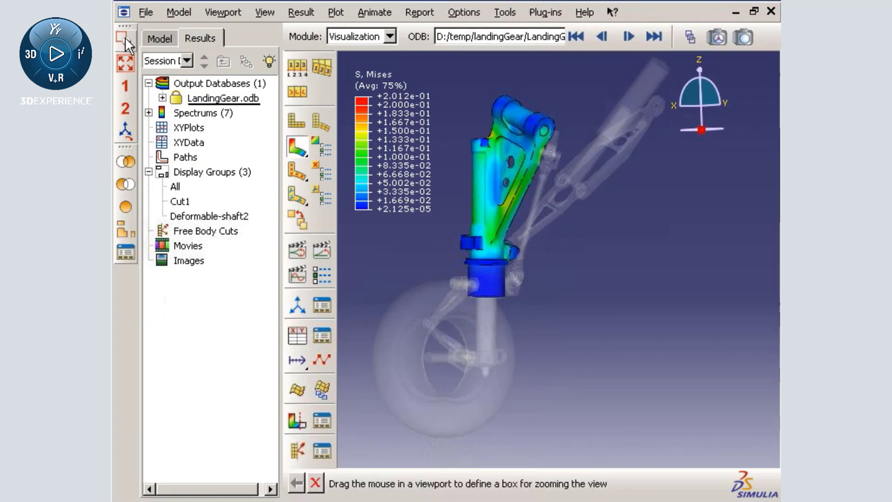
left_click_drag(436, 82, 588, 299)
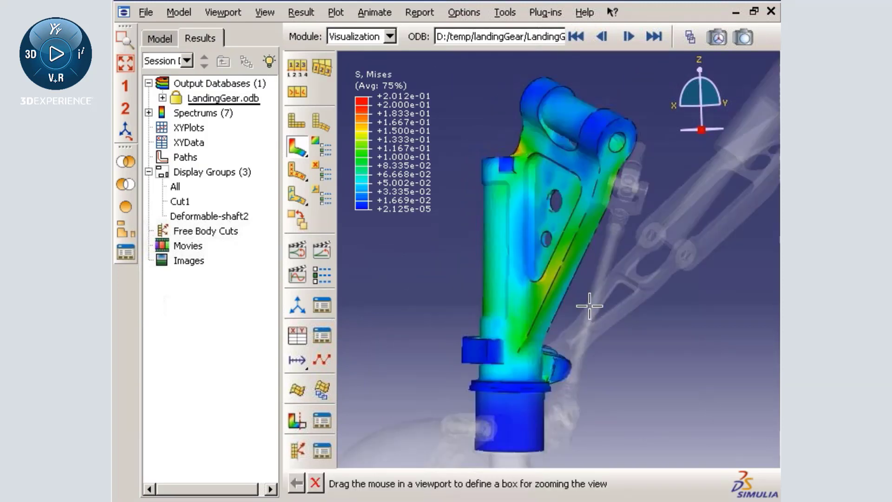
left_click(575, 37)
left_click(628, 36)
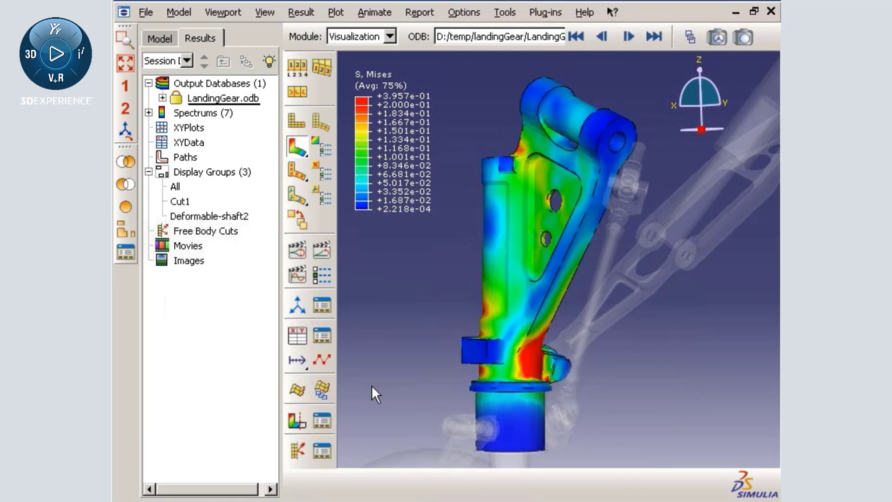
Step: Show the Z-Plane view cut with free body force vectors, moved up the strut
left_click(322, 420)
left_click(139, 287)
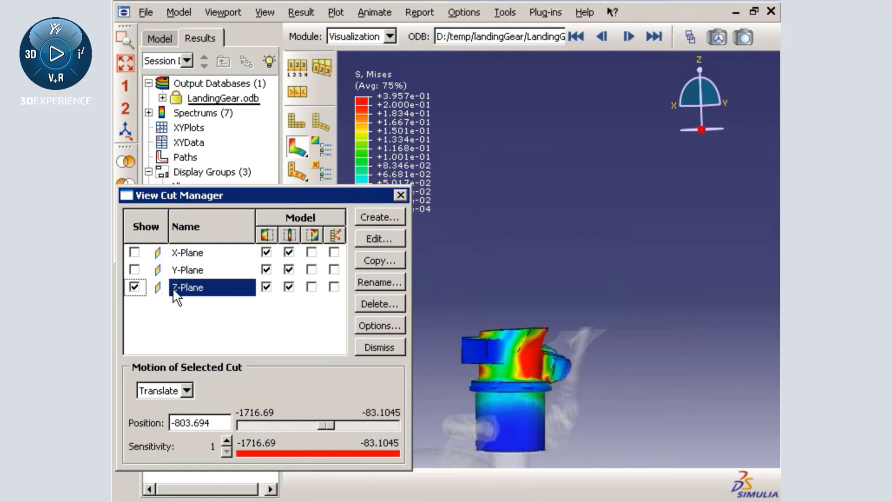
left_click(334, 286)
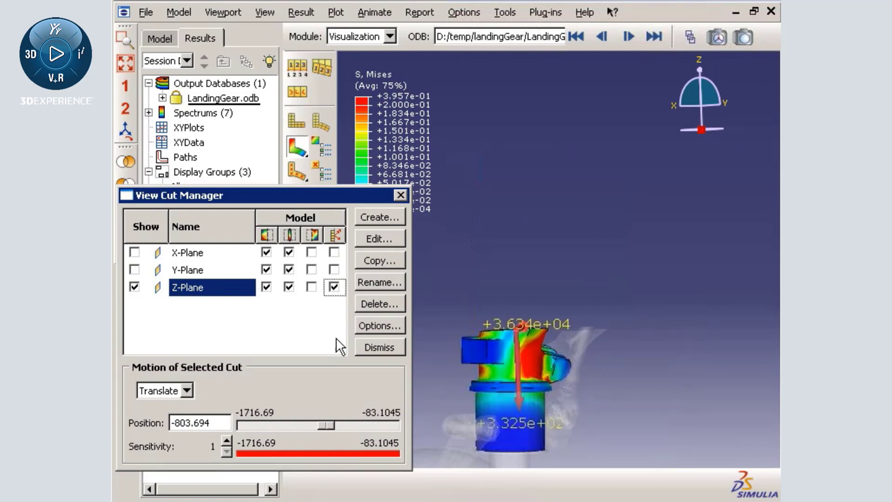
left_click_drag(329, 426, 353, 426)
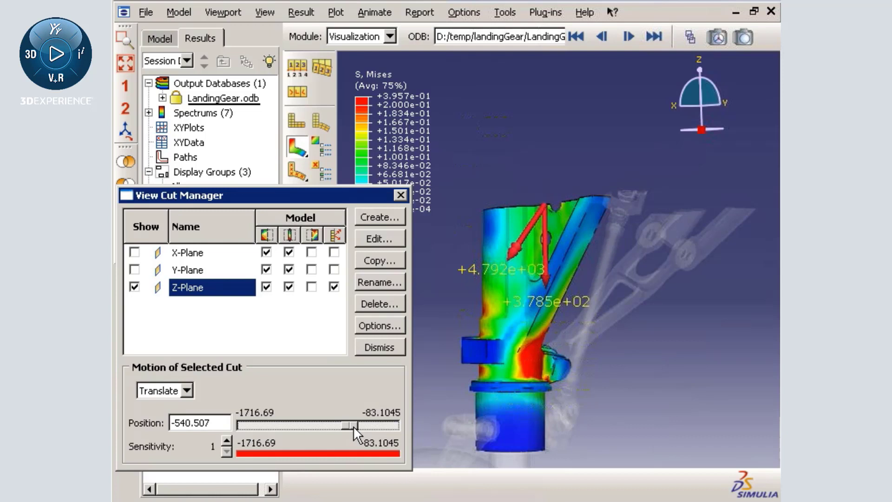
Step: Show the model above the Z-Plane cut and toggle the below-cut model on and off
left_click(311, 286)
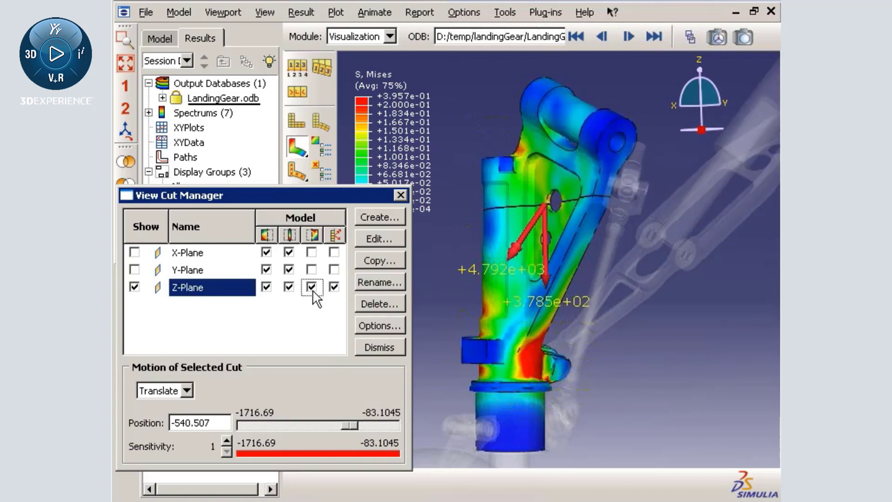
left_click(267, 288)
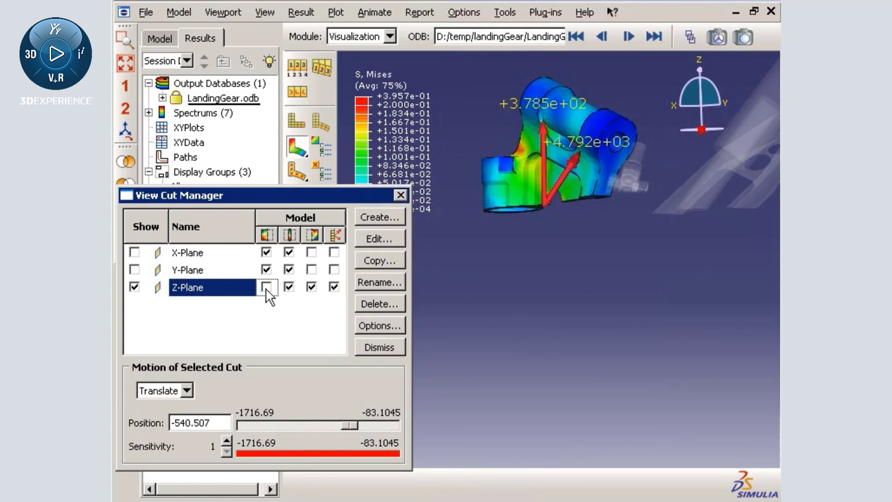
left_click(267, 288)
left_click(267, 289)
left_click(267, 289)
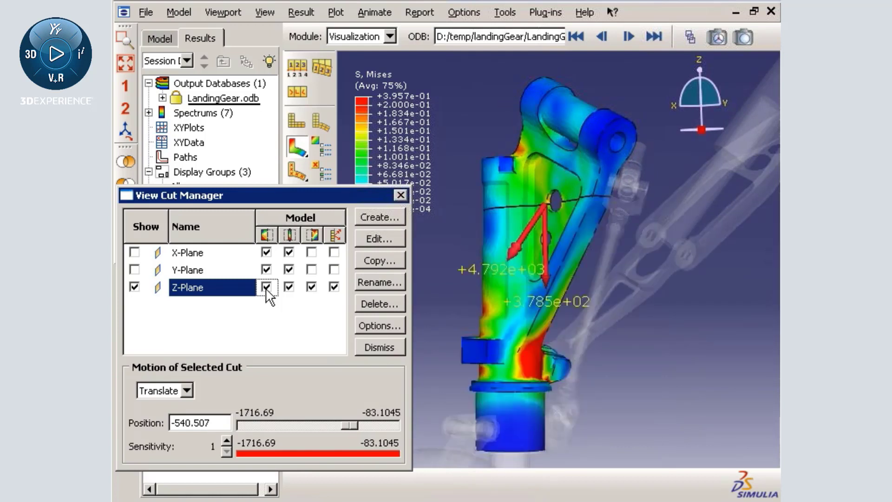
left_click(267, 288)
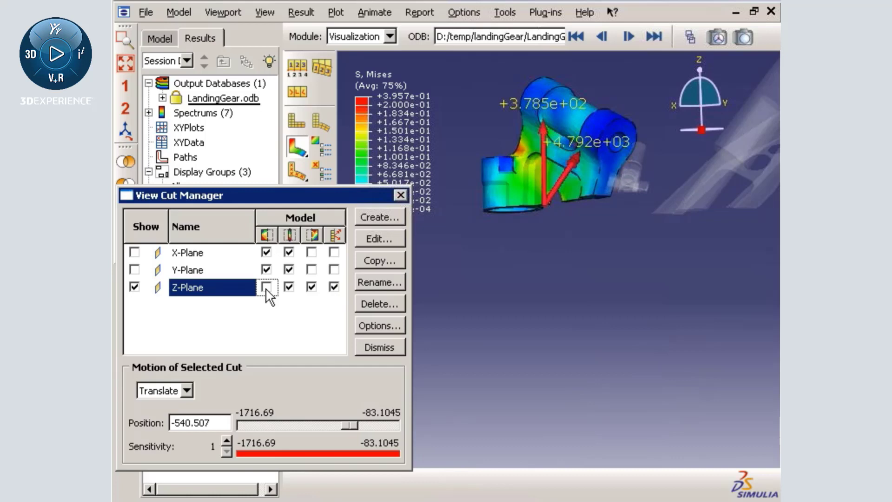
left_click(267, 288)
left_click(267, 288)
left_click(267, 288)
Step: Move the View Cut Manager down, then play and pause the contour and force-vector animation
left_click_drag(283, 196, 291, 349)
left_click(317, 257)
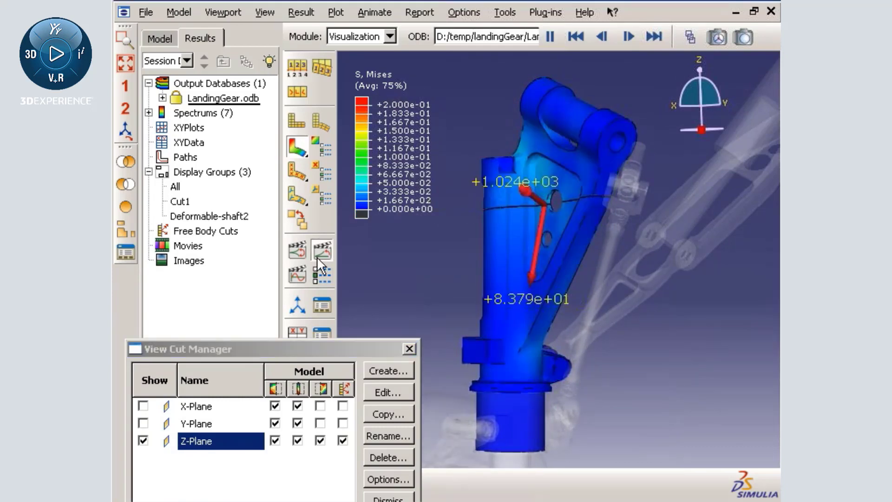
left_click(550, 36)
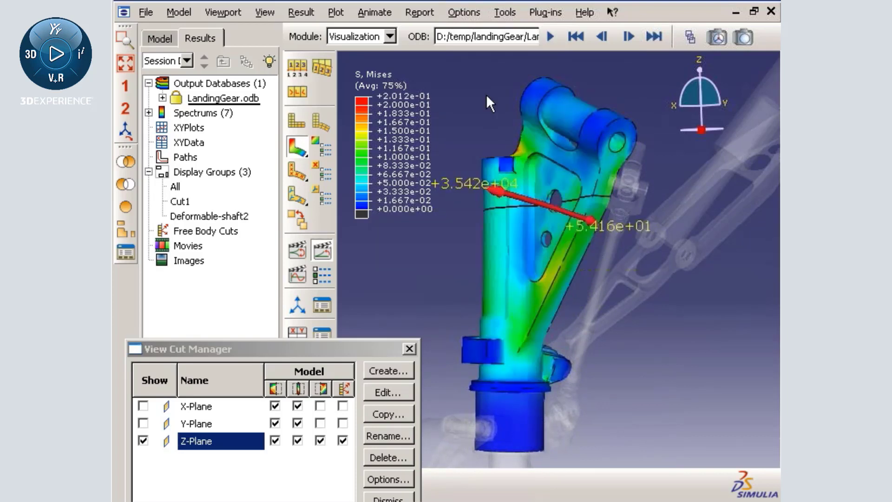
Step: Return to the first frame and step forward six frames to the 3.957e-01 frame
left_click(575, 37)
left_click(628, 36)
left_click(627, 36)
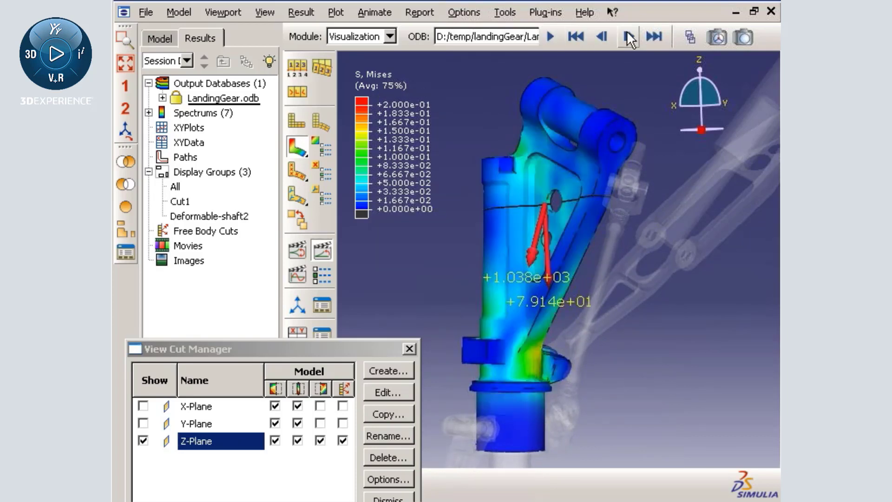
left_click(628, 36)
left_click(628, 36)
left_click(628, 36)
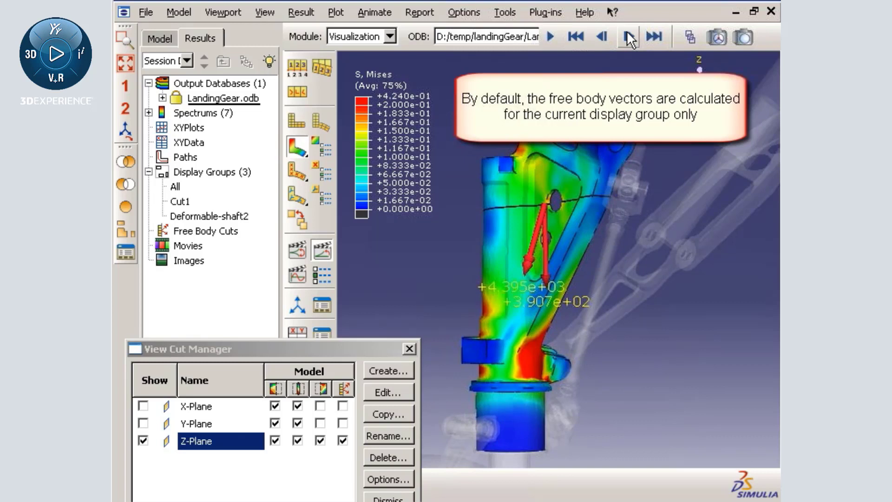
left_click(626, 32)
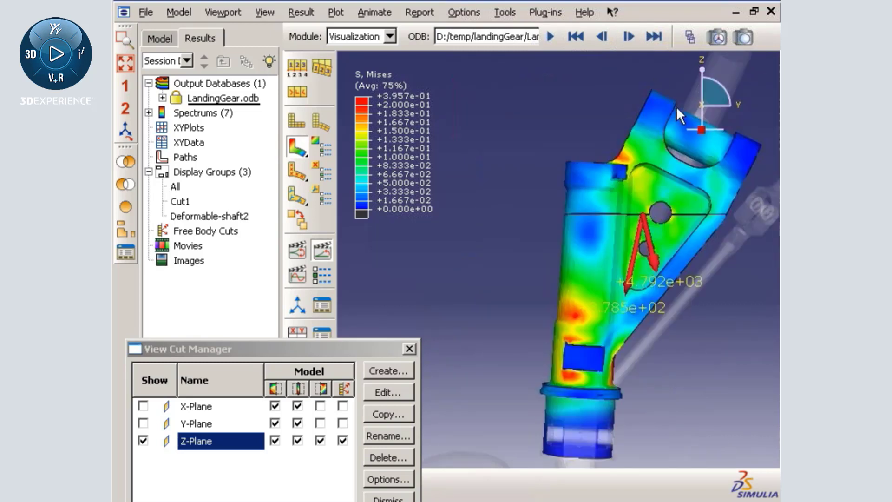
Step: Zoom near the hole, box-select strut elements as a free body cut, and rotate to inspect it
left_click(125, 39)
left_click_drag(524, 127, 758, 292)
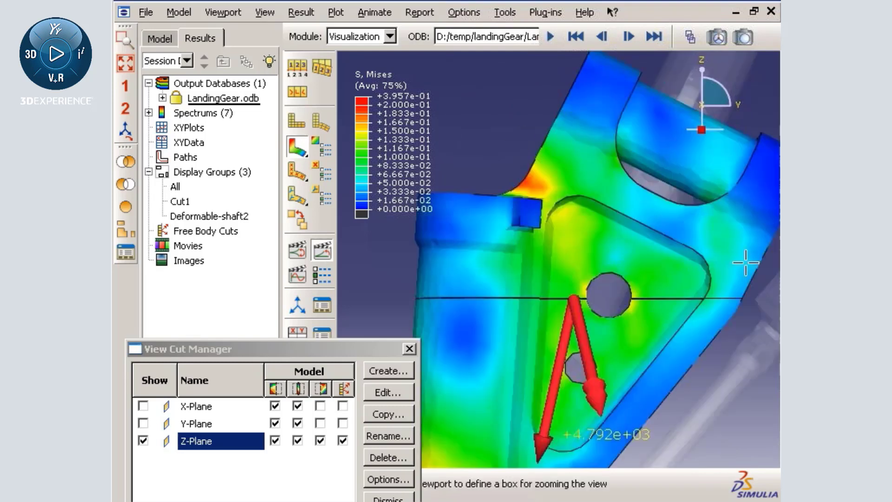
left_click(126, 185)
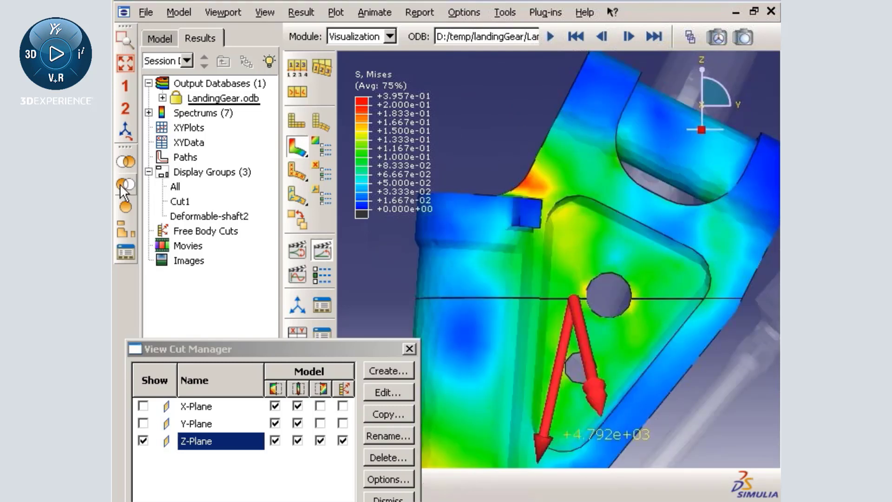
left_click_drag(606, 308, 373, 150)
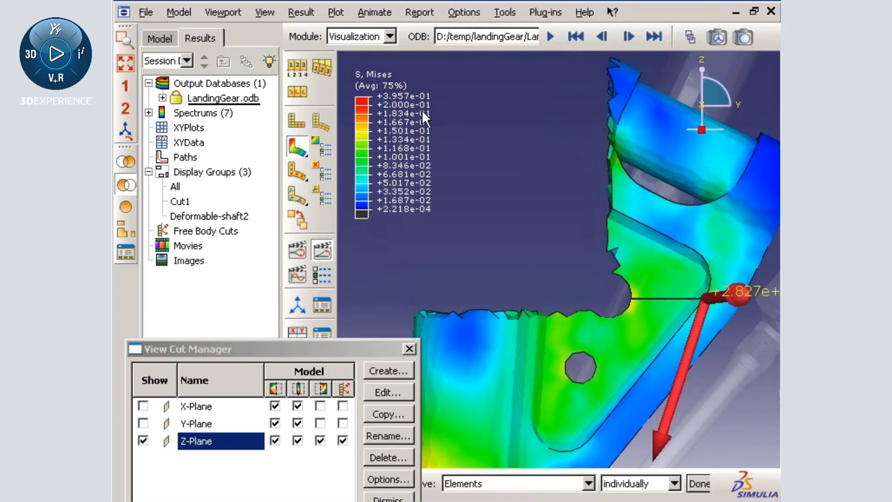
left_click_drag(579, 286, 457, 294, "ctrl+alt")
Step: In the view cut Free Body options, compare whole-model and current-display-group force computation, keeping display group
left_click(392, 478)
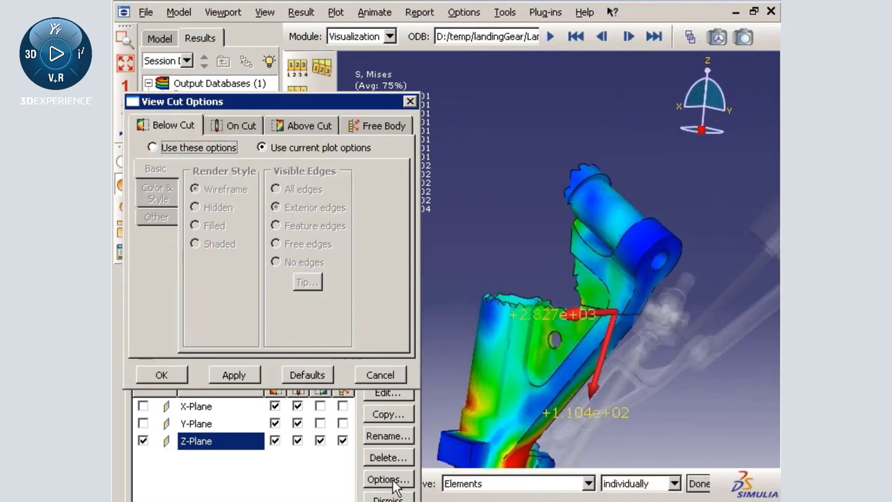
left_click(389, 125)
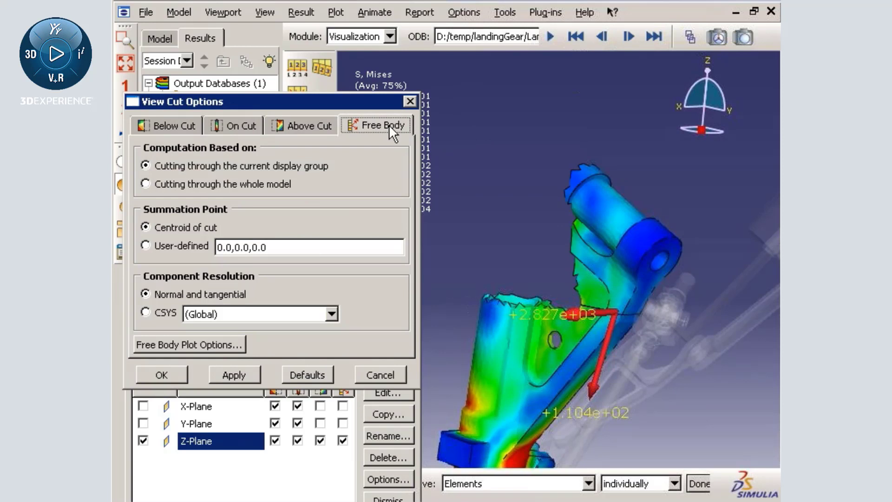
left_click(148, 183)
left_click(235, 374)
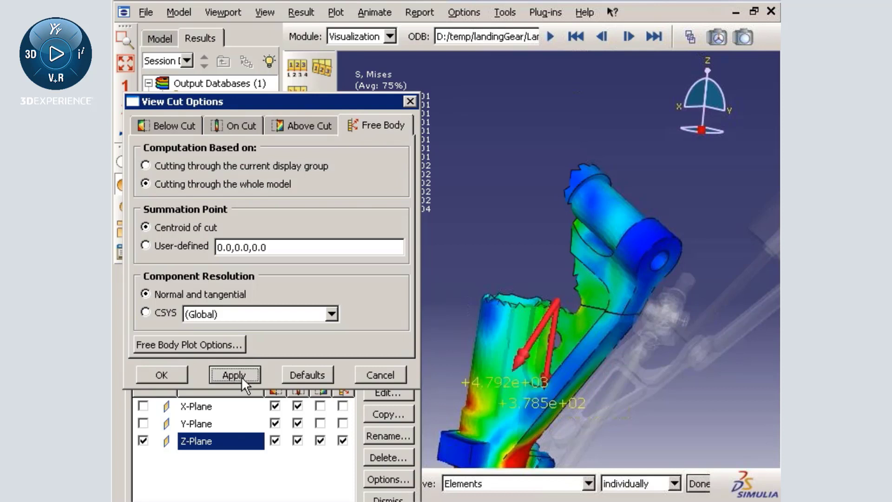
left_click(147, 166)
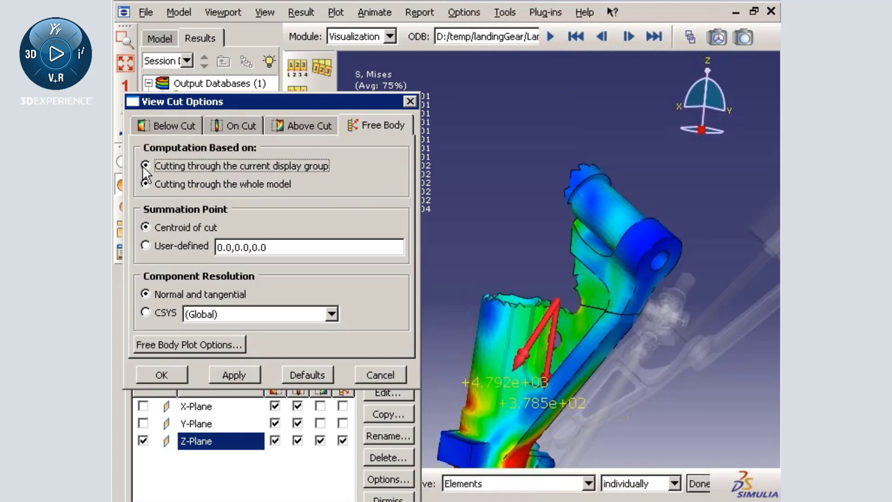
left_click(241, 369)
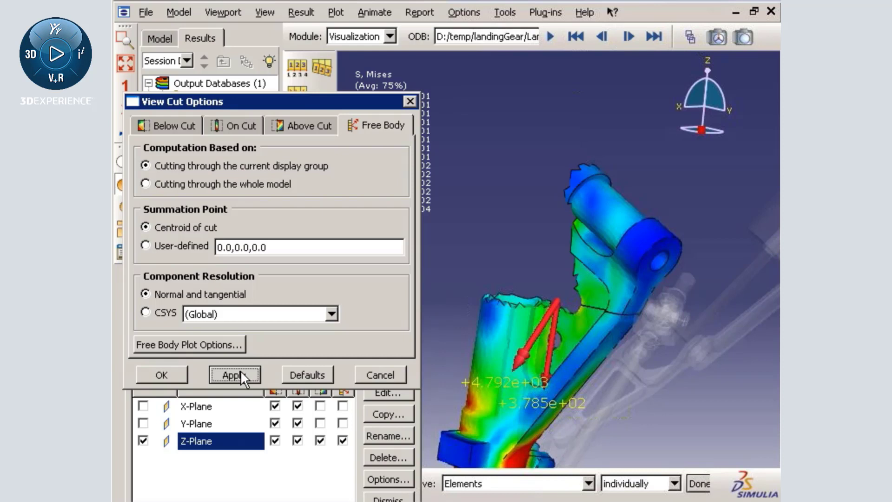
left_click(146, 184)
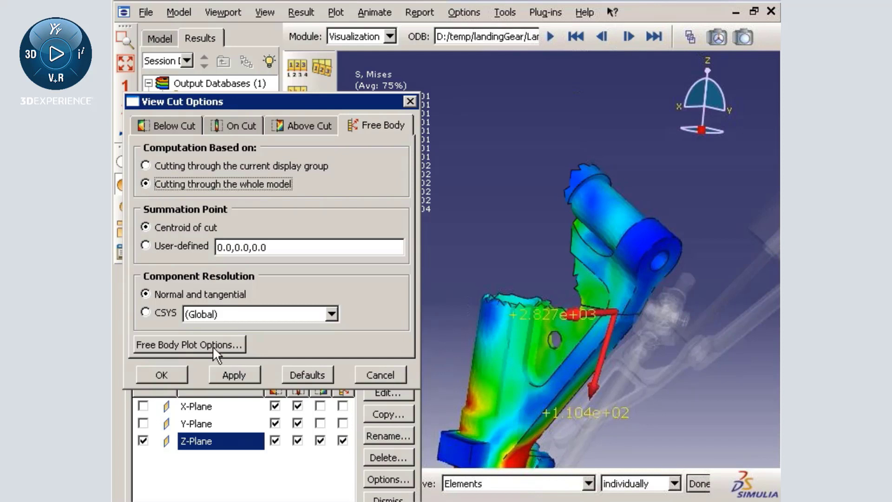
left_click(237, 371)
left_click(146, 166)
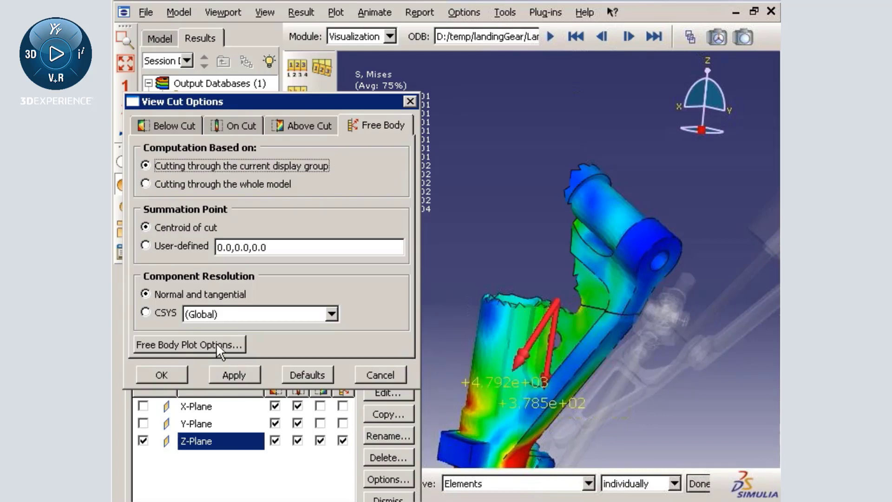
left_click(234, 371)
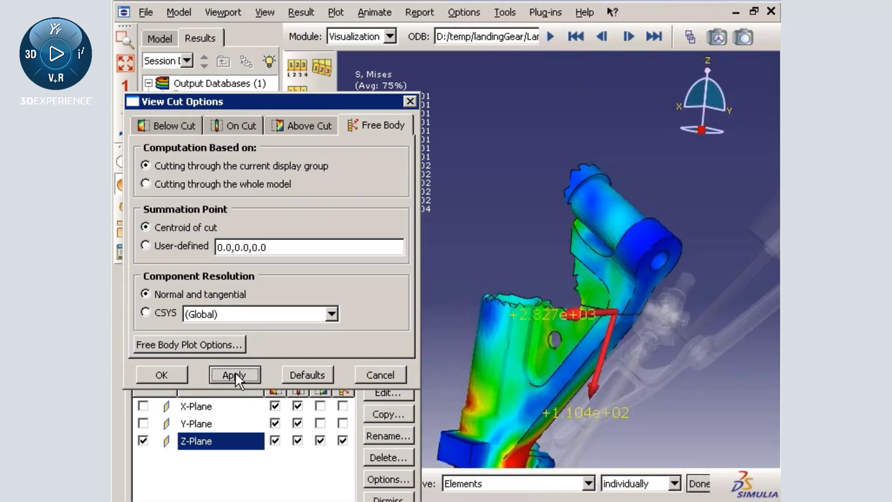
left_click(213, 344)
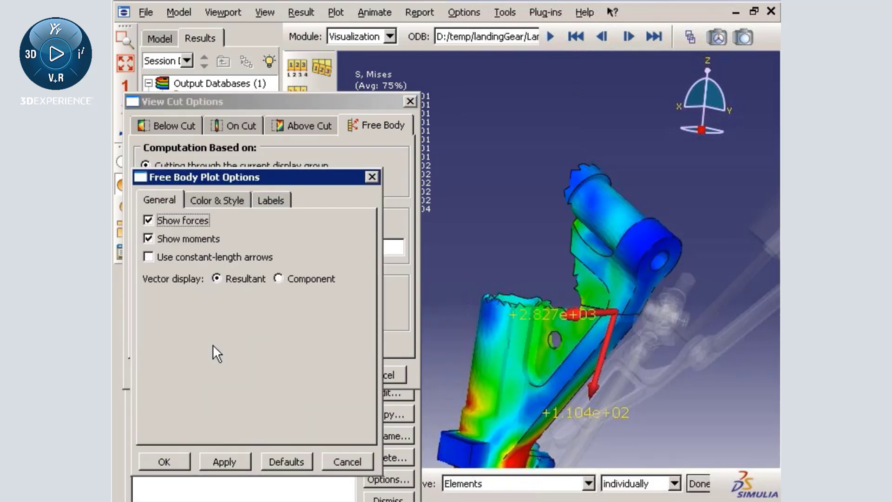
Step: Hide moments and show free body forces as constant-length component arrows
left_click(198, 236)
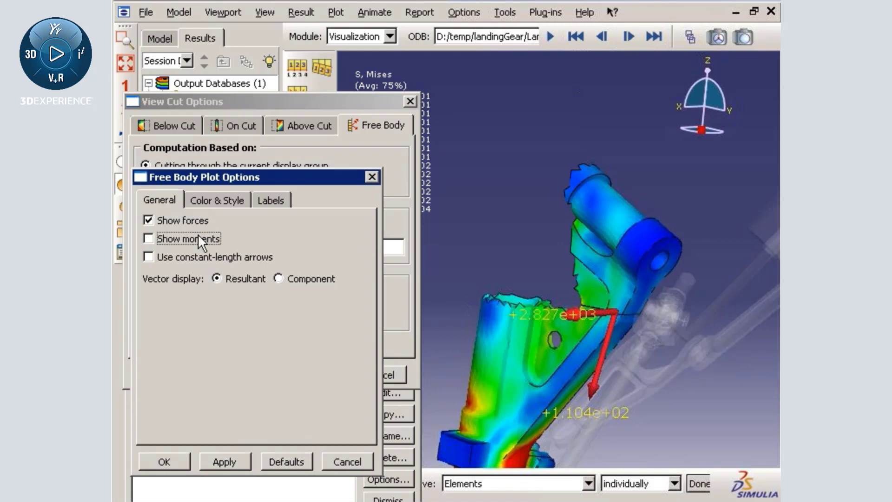
left_click(290, 275)
left_click(238, 449)
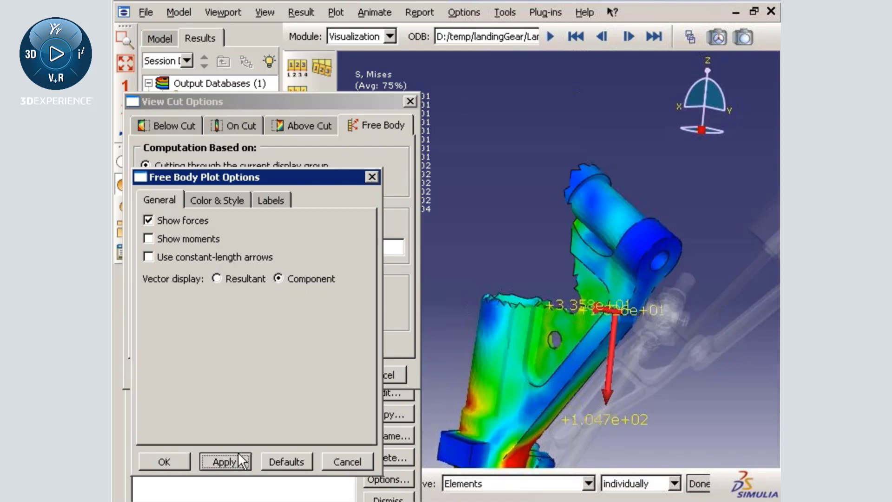
left_click(185, 258)
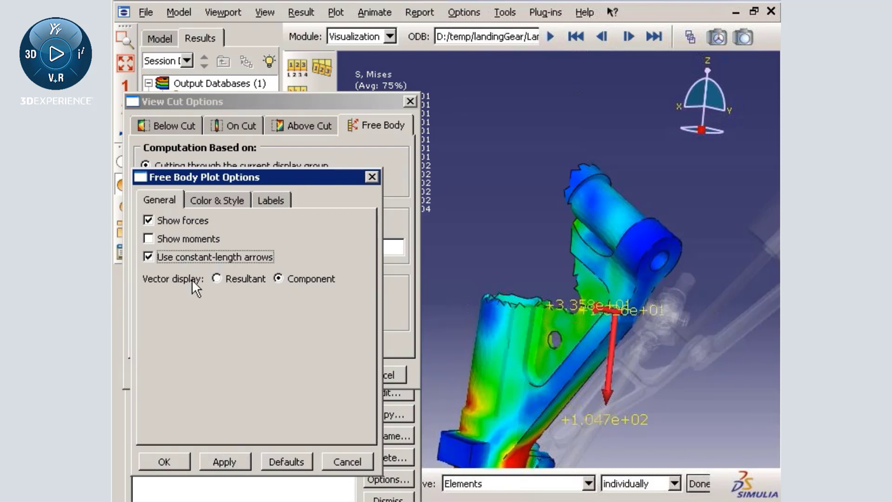
left_click(238, 456)
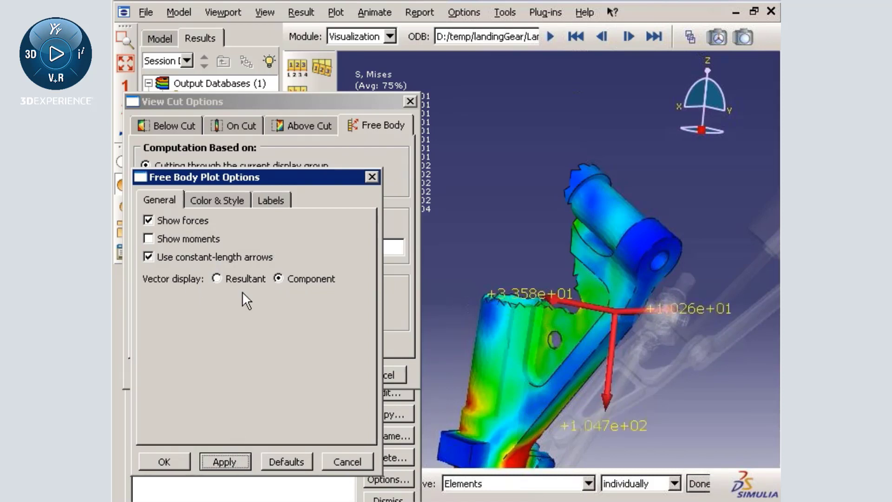
Step: Set the arrow scaling to 19%, then close the free body and view cut option dialogs
left_click(216, 199)
left_click_drag(278, 422, 286, 422)
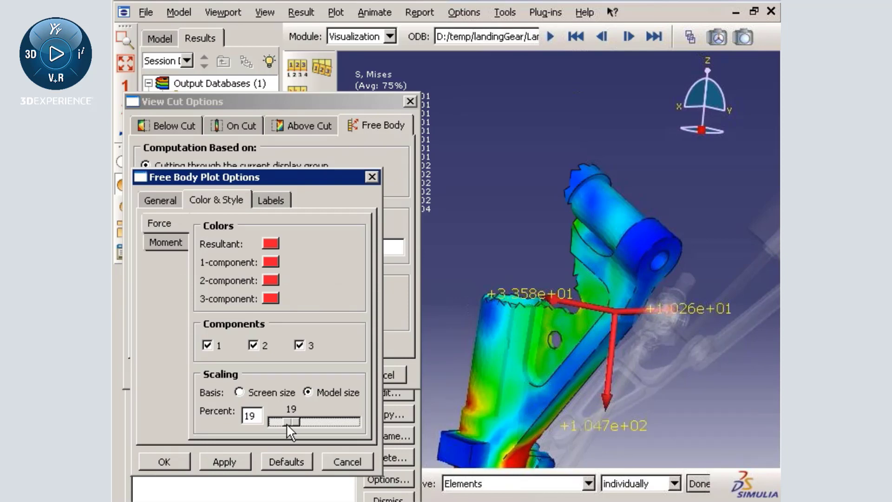
left_click(234, 461)
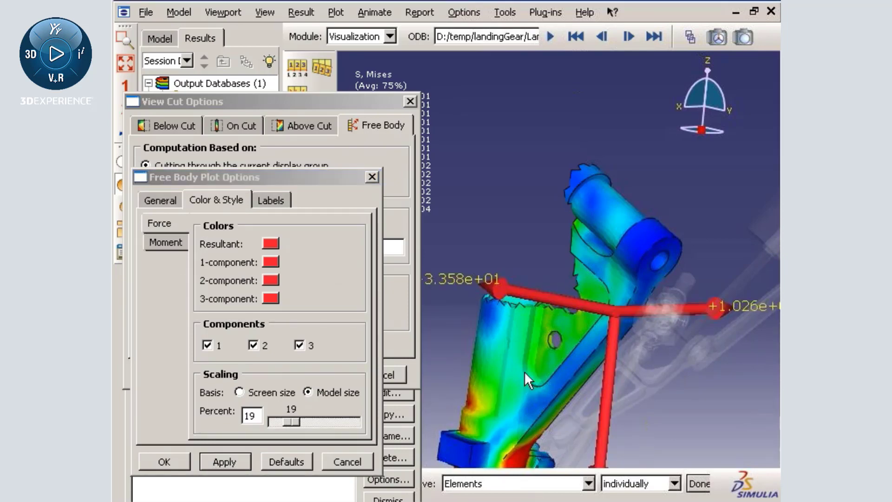
middle_click_drag(523, 370, 528, 289, "ctrl+alt")
left_click(177, 461)
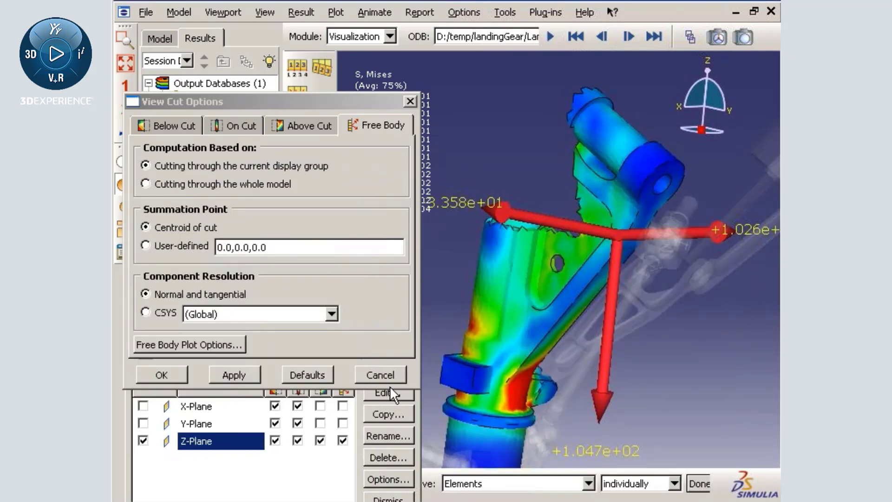
left_click(380, 374)
Step: Display only the Deformable-shaft2 group with the Z-Plane and Y-Plane cuts hidden
left_click(223, 216)
double_click(223, 216)
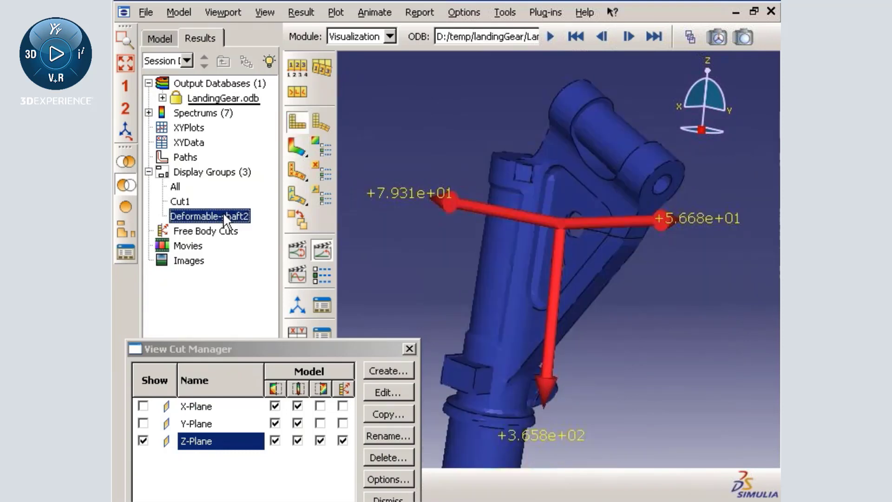
left_click(143, 423)
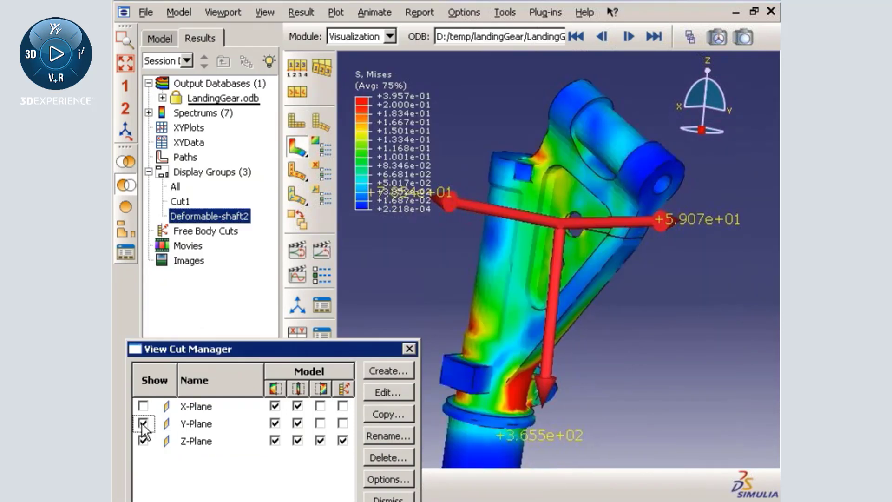
left_click(342, 423)
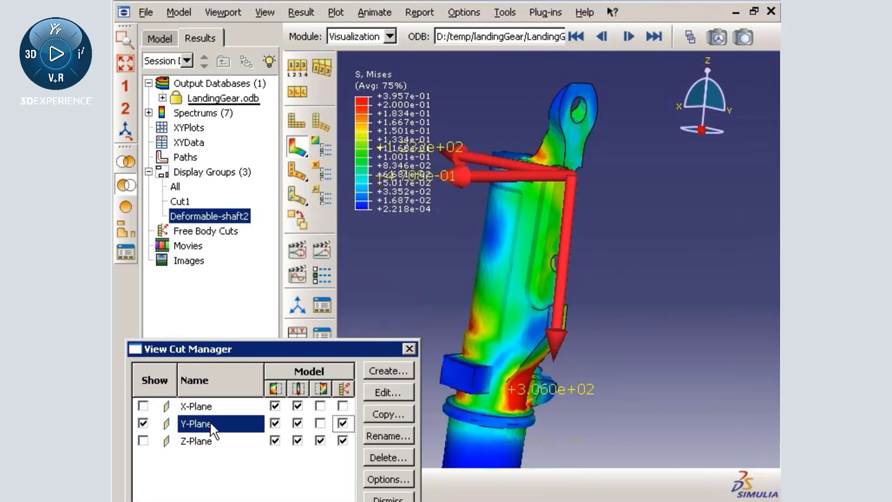
left_click(142, 423)
Step: Create fixed rectangular coordinate system CSYS-1 by picking an origin and X-axis point on the shaft
left_click(505, 13)
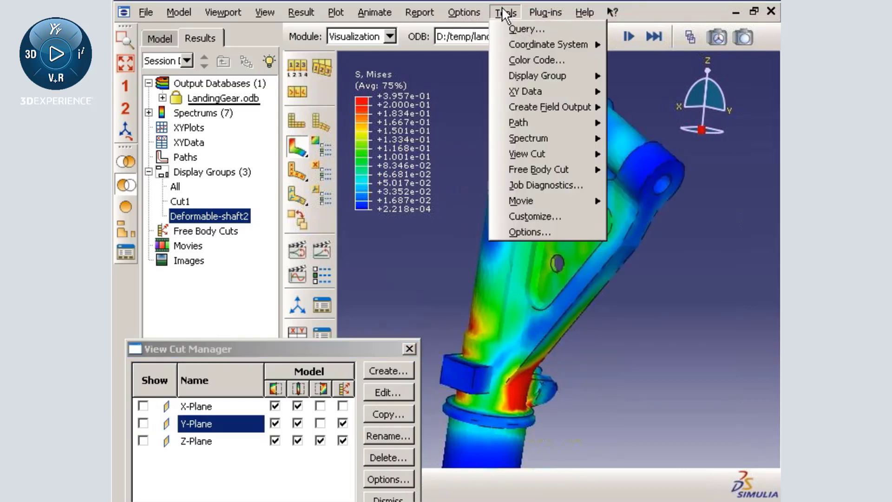
mouse_move(523, 45)
left_click(629, 61)
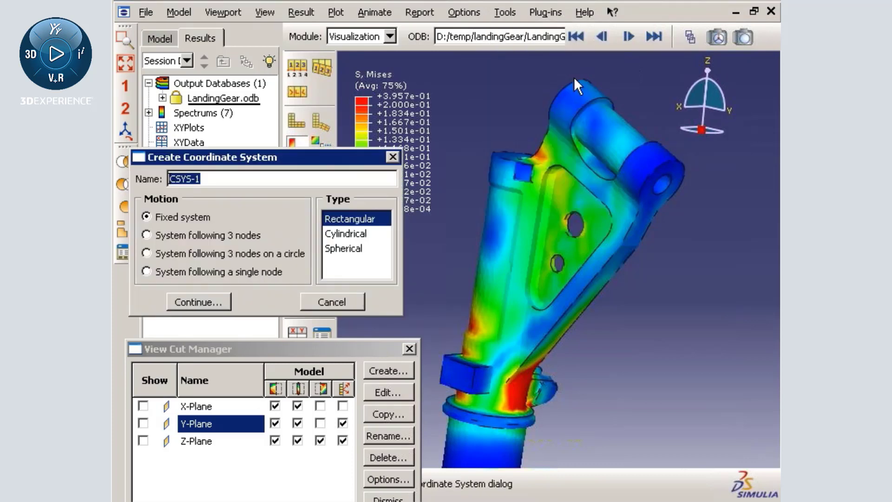
left_click(221, 301)
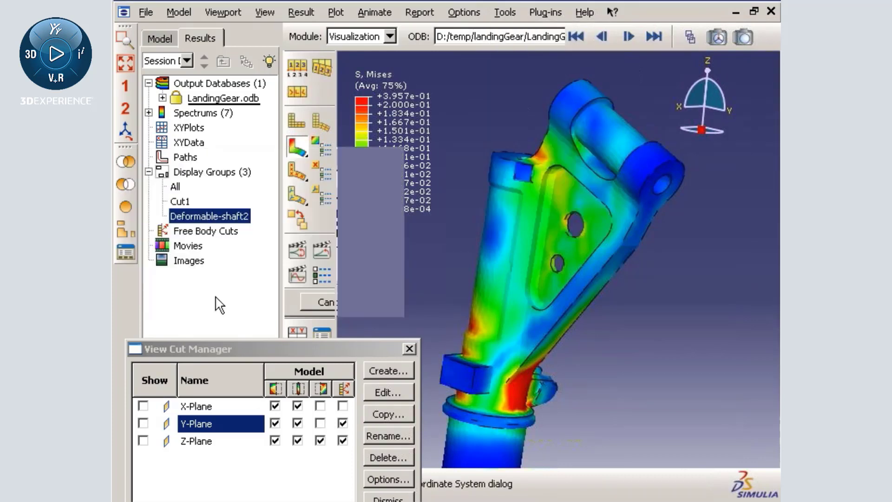
left_click(574, 174)
left_click(589, 192)
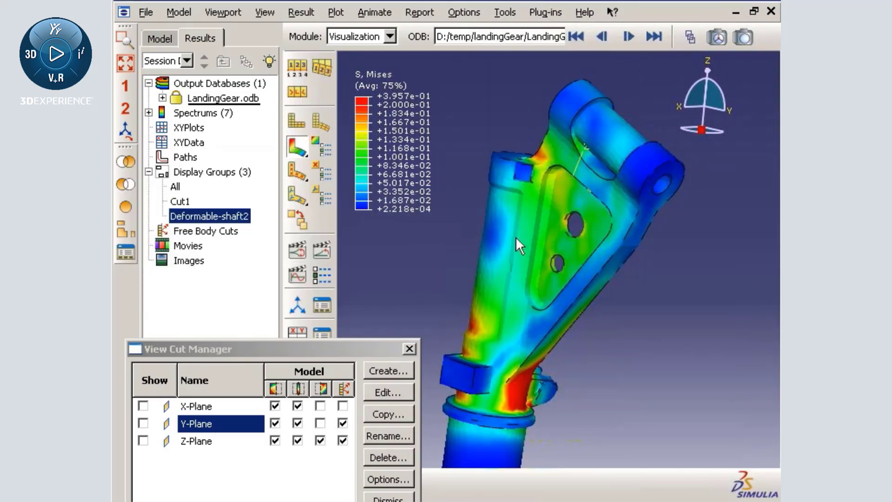
Step: Create view cut Cut-4 from CSYS-1 normal to axis 3 and show its free body arrows
left_click(388, 370)
left_click(226, 296)
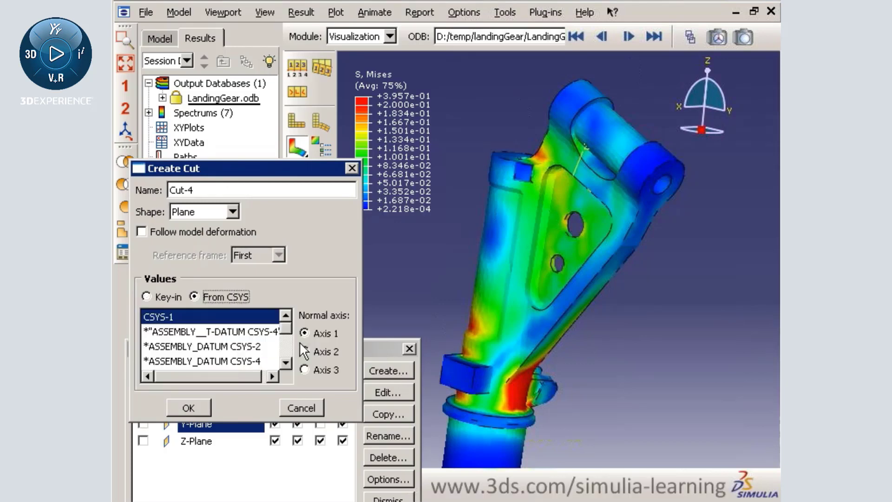
left_click(325, 369)
left_click(188, 407)
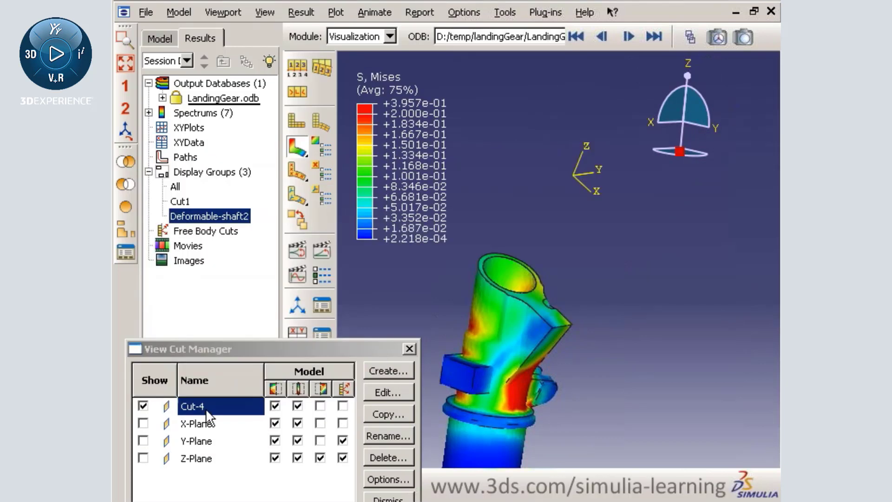
left_click(342, 406)
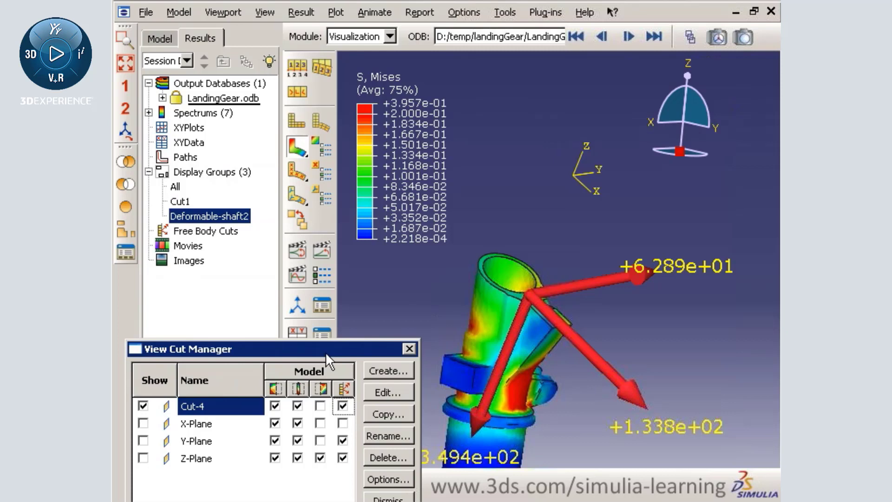
Step: Move Cut-4 up the shaft to position 62.897 and rotate the view along X
left_click_drag(325, 352, 324, 245)
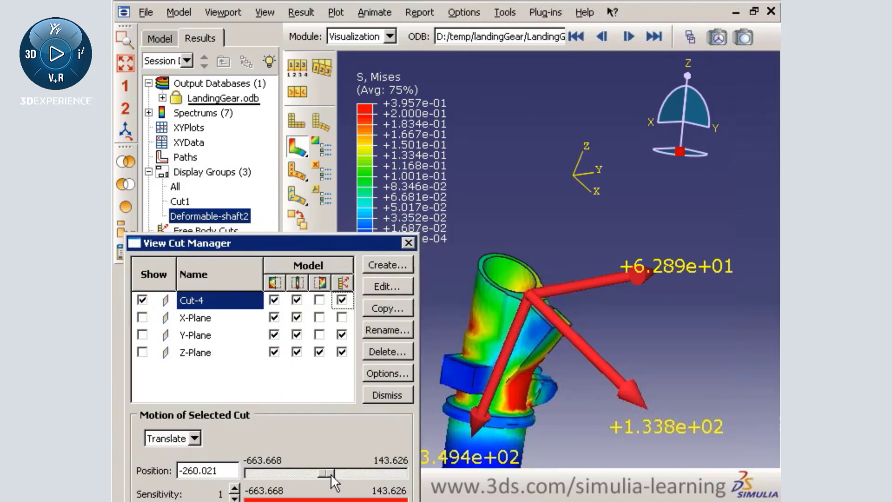
left_click_drag(331, 473, 386, 473)
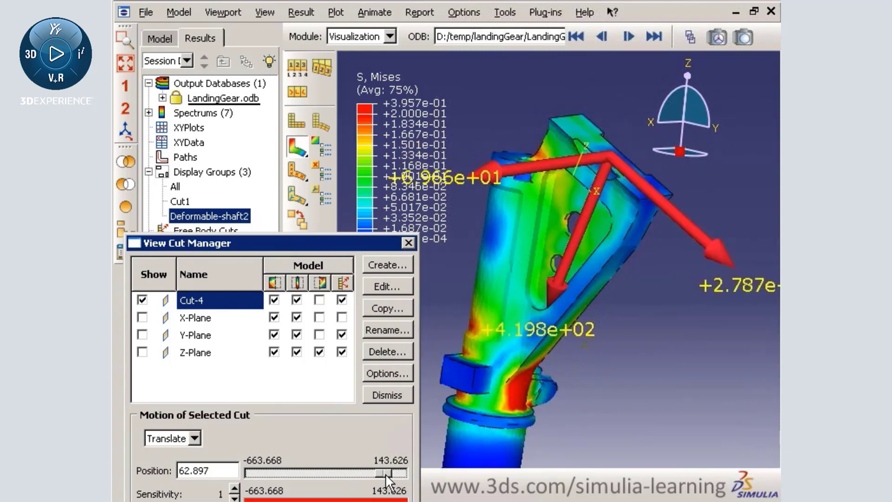
left_click_drag(643, 117, 536, 146)
Step: Try a uniform deformation scale of 100, then revert to auto-compute and close Common Plot Options
left_click(301, 70)
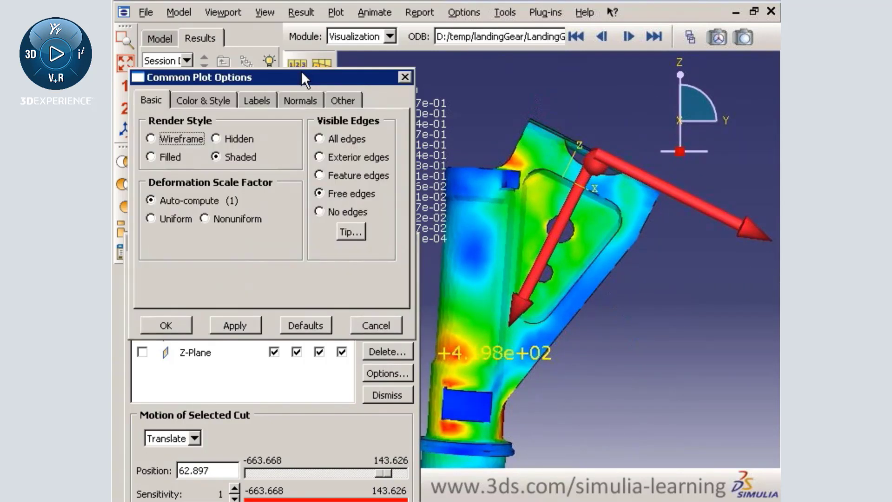
left_click(176, 218)
double_click(188, 242)
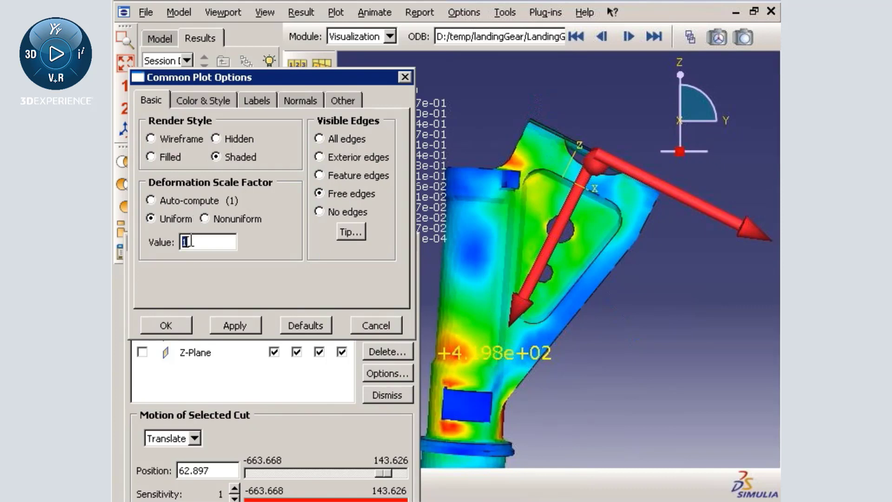
type("100")
left_click(248, 327)
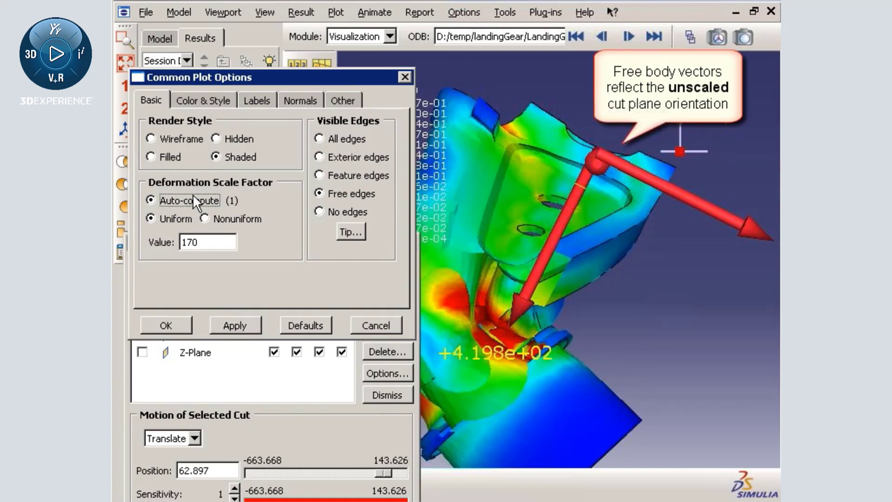
left_click(239, 327)
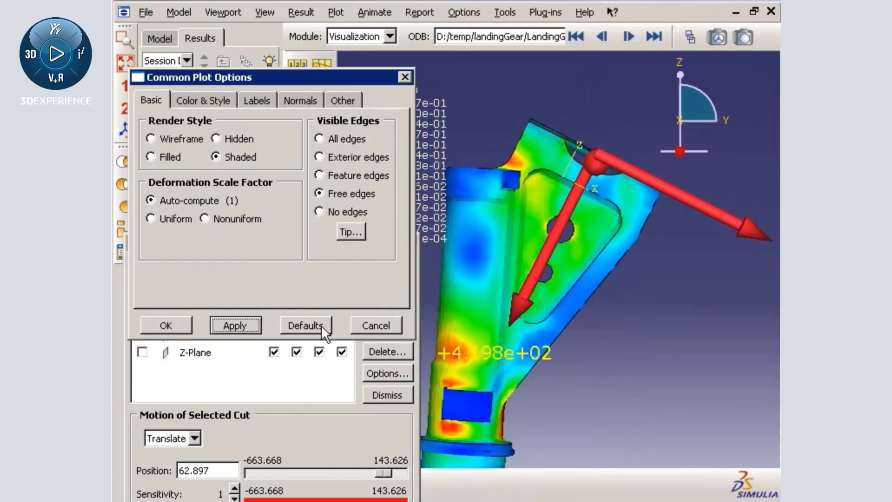
left_click(371, 325)
Step: Close the View Cut Manager, begin a free body cut, and display exterior edges on the Mises plot
left_click(378, 390)
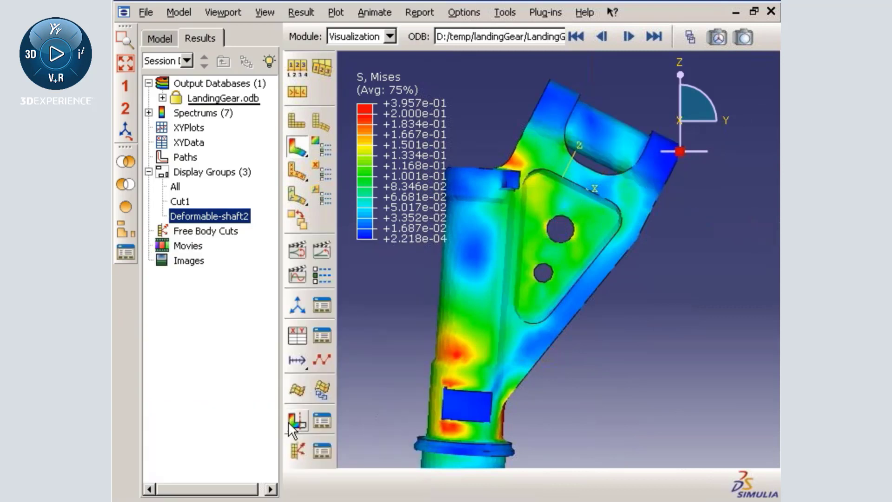
left_click(289, 449)
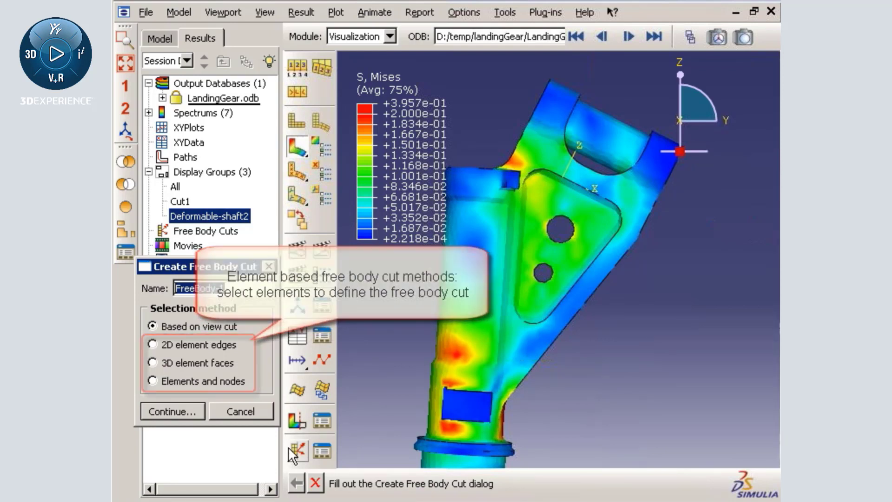
left_click(297, 66)
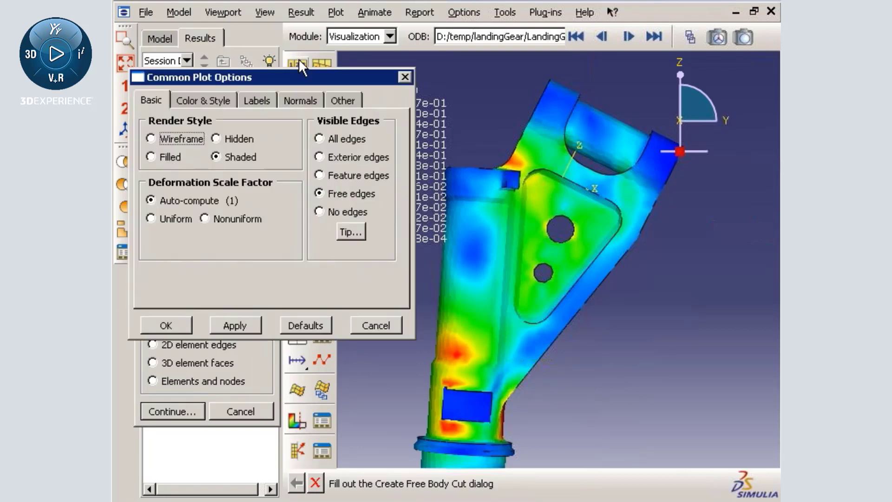
left_click(348, 163)
left_click(166, 325)
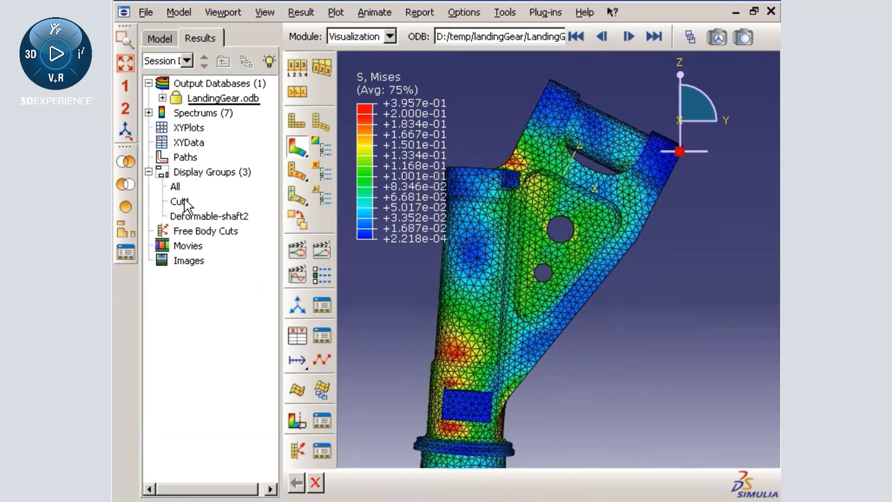
Step: Plot only the Cut1 display group and rotate the shaft to a new view
right_click(185, 203)
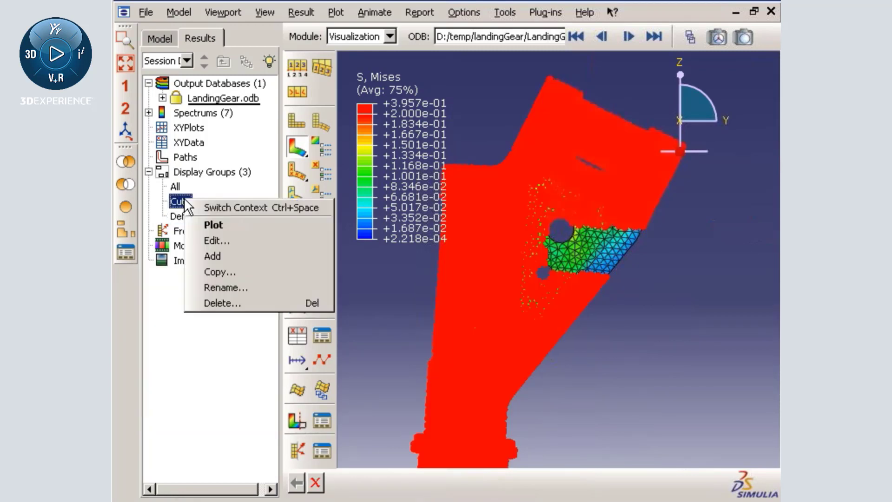
left_click(213, 224)
left_click_drag(524, 212, 525, 300, "ctrl+alt")
Step: Create a free body cut from 41 3D element faces picked by angle at the cutout
left_click(301, 443)
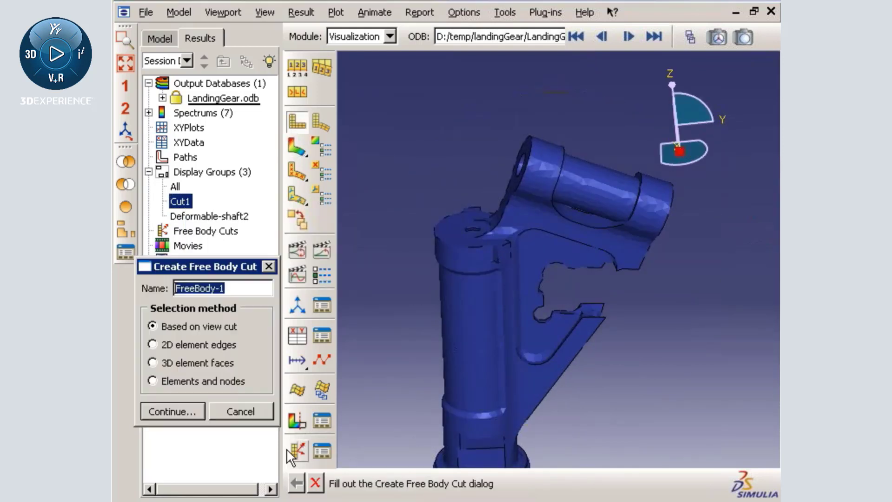
left_click(227, 362)
left_click(182, 408)
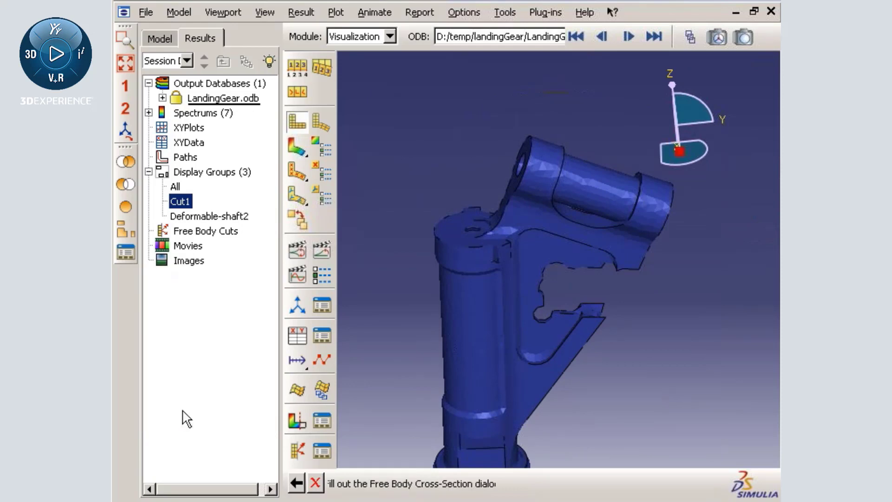
left_click(197, 263)
left_click(549, 483)
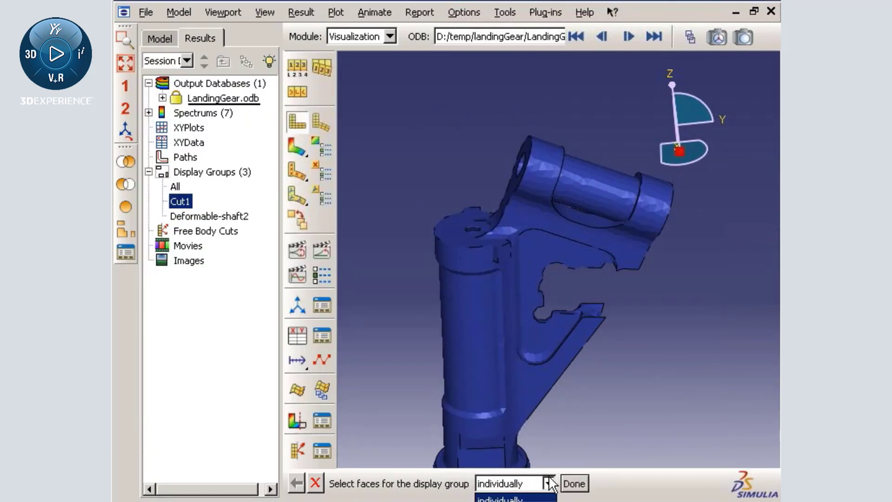
left_click(511, 495)
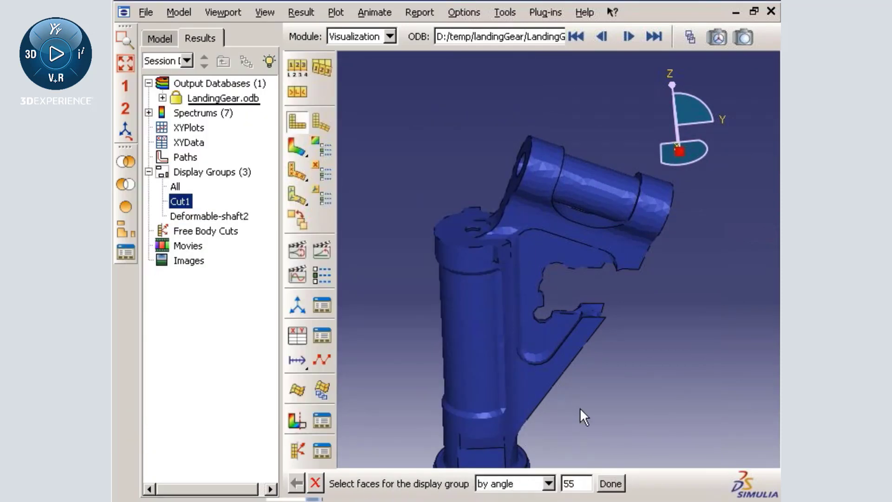
left_click(587, 305)
middle_click(587, 305)
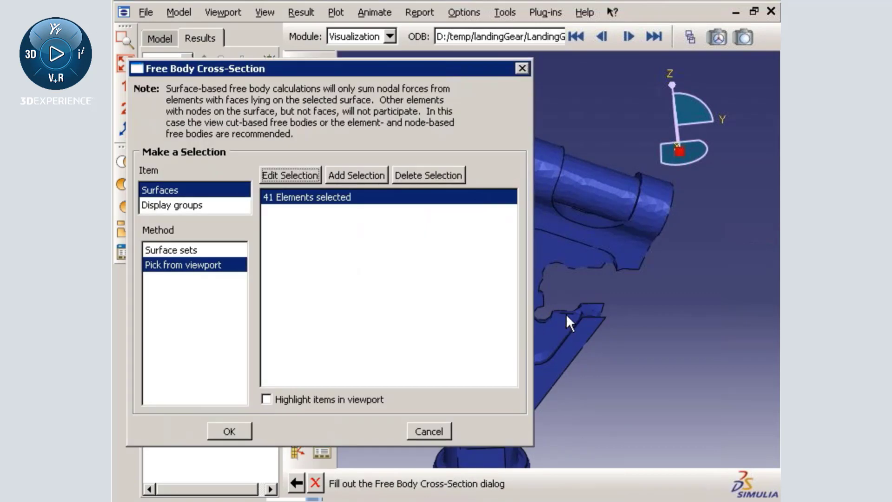
left_click(250, 431)
left_click(229, 370)
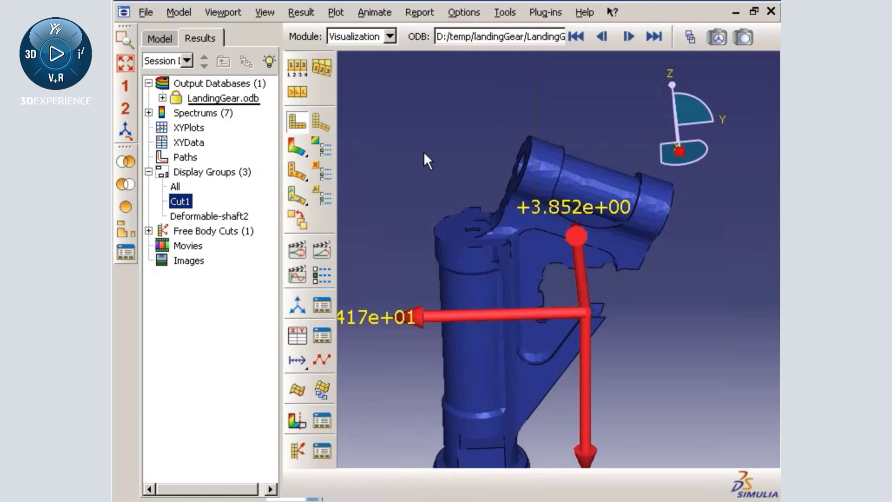
Step: Reset the Free Body plot options to defaults and apply, showing resultant force and moment arrows
left_click(464, 12)
left_click(509, 169)
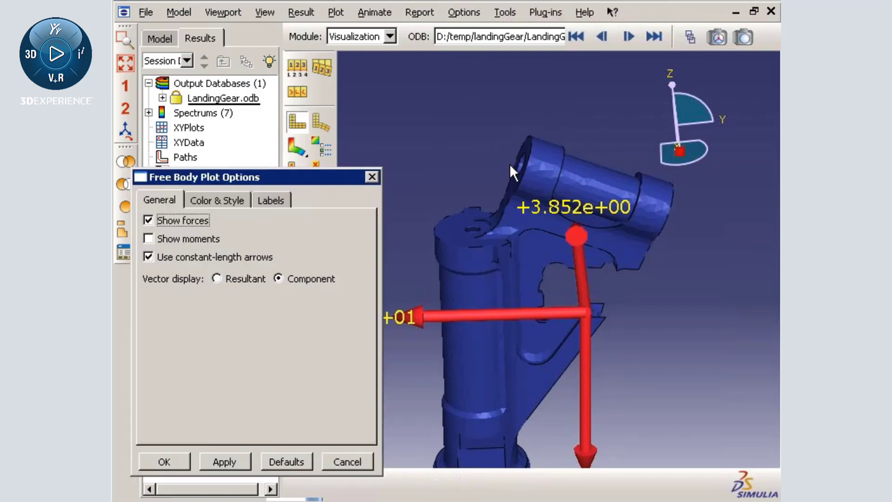
left_click(285, 453)
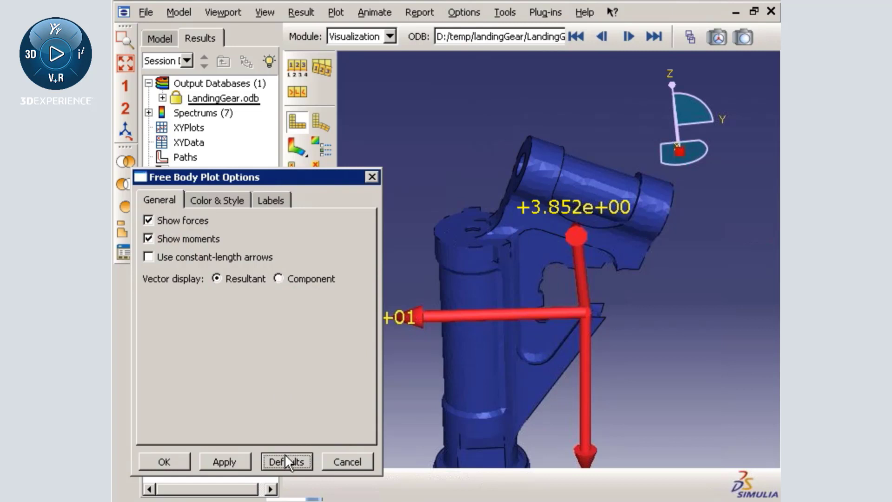
left_click(236, 462)
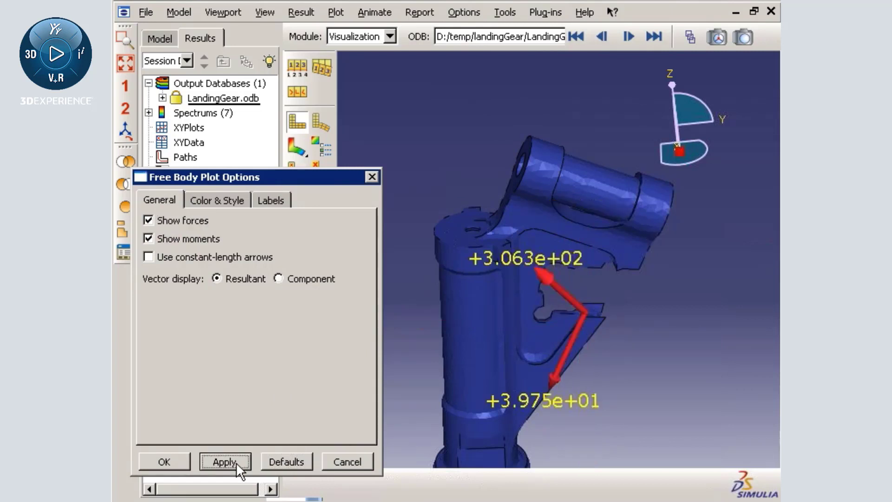